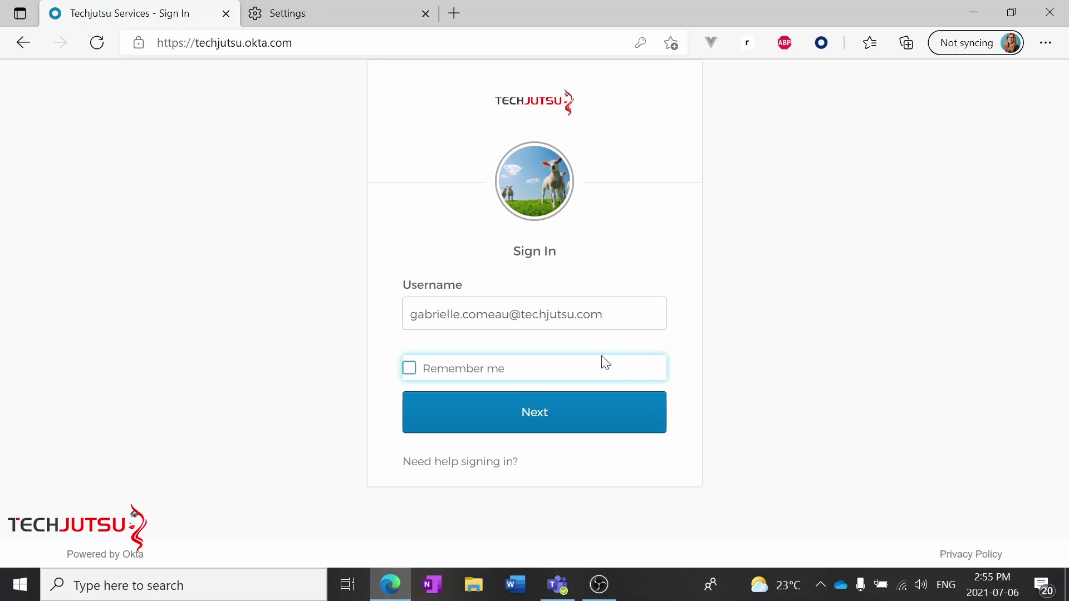
- Submit the username and autofill the account's saved password on the Okta sign-in page
click(556, 414)
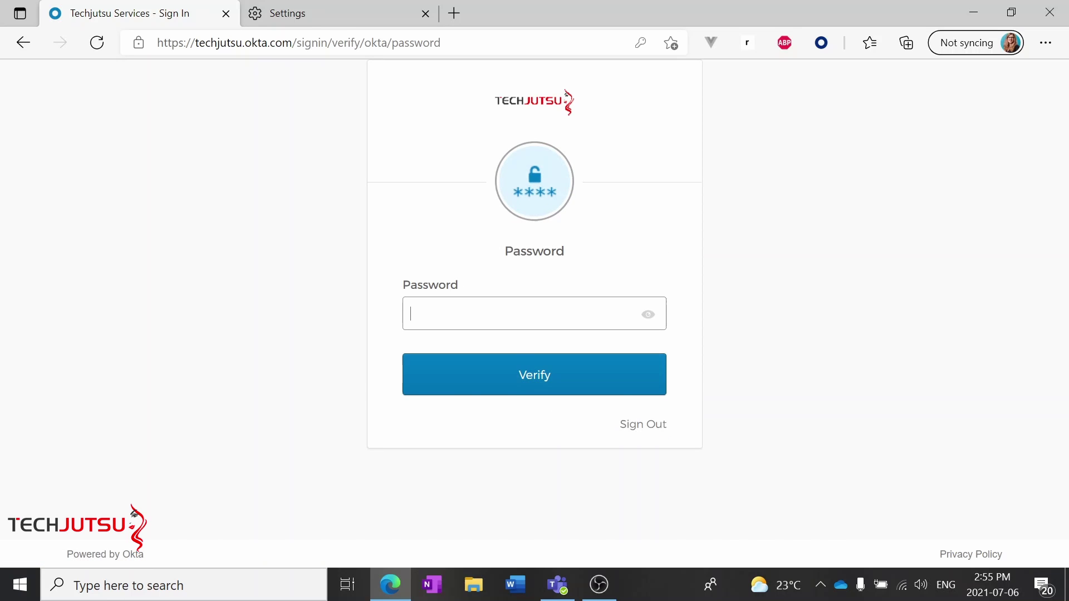
click(534, 313)
click(484, 368)
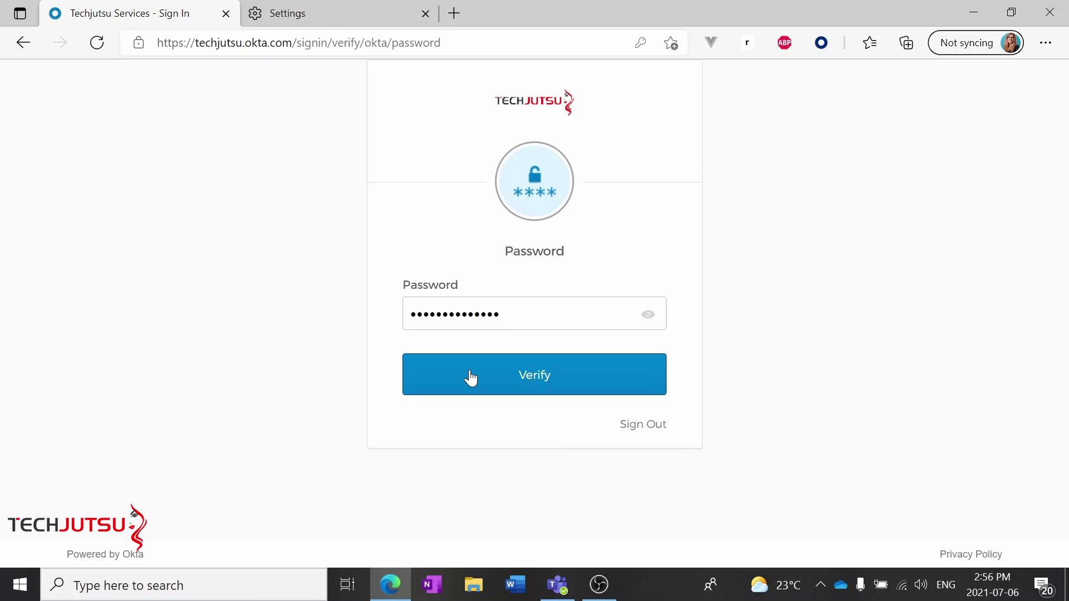
- Verify the password and approve sign-in with an Okta Verify push notification
click(472, 377)
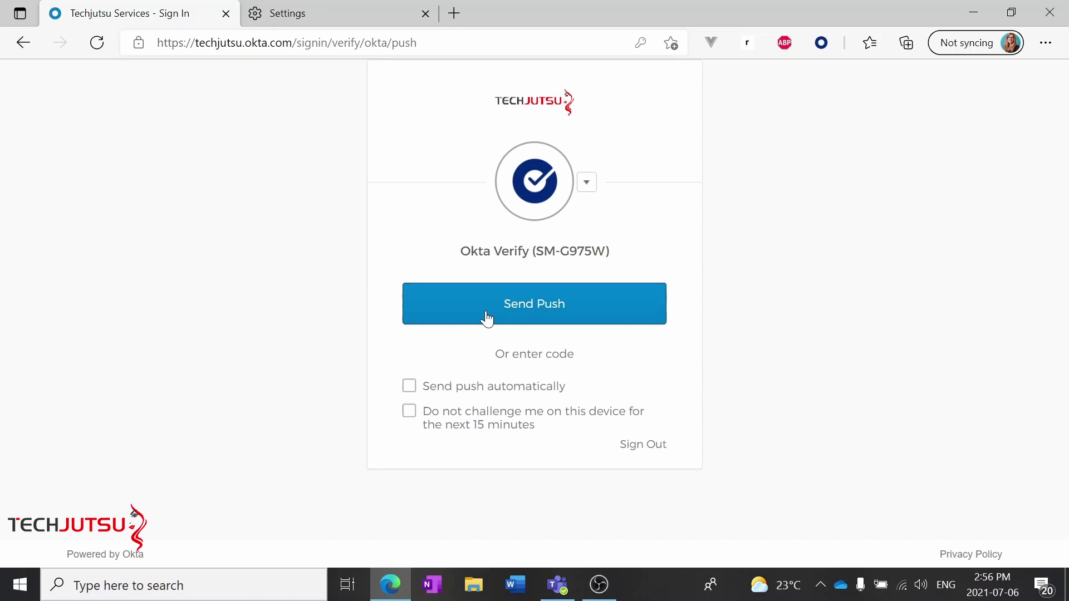
click(458, 314)
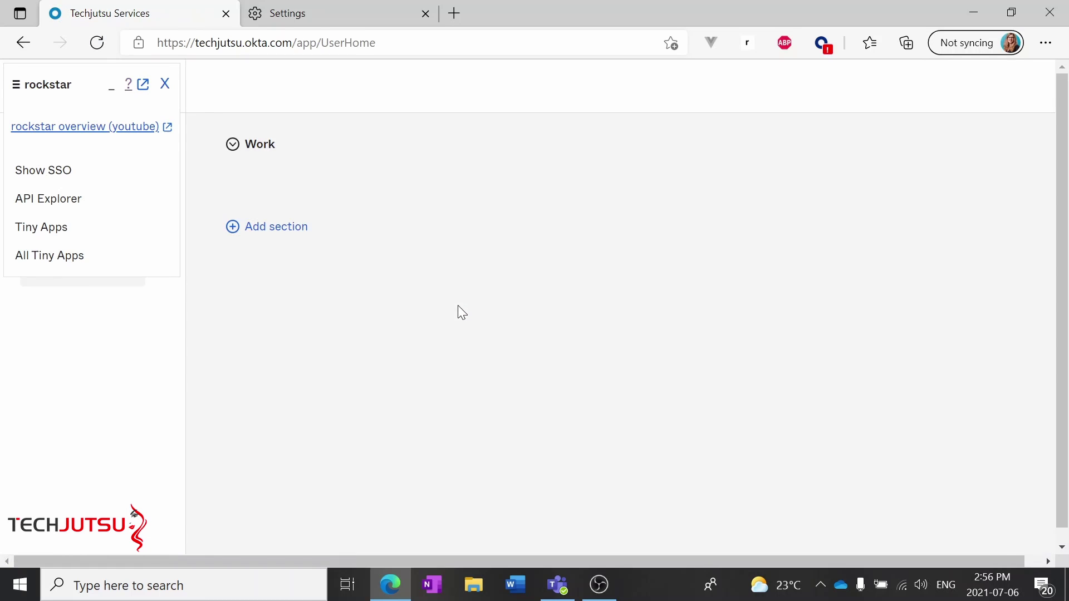
- Close the rockstar extension panel covering the My Apps home page
click(165, 84)
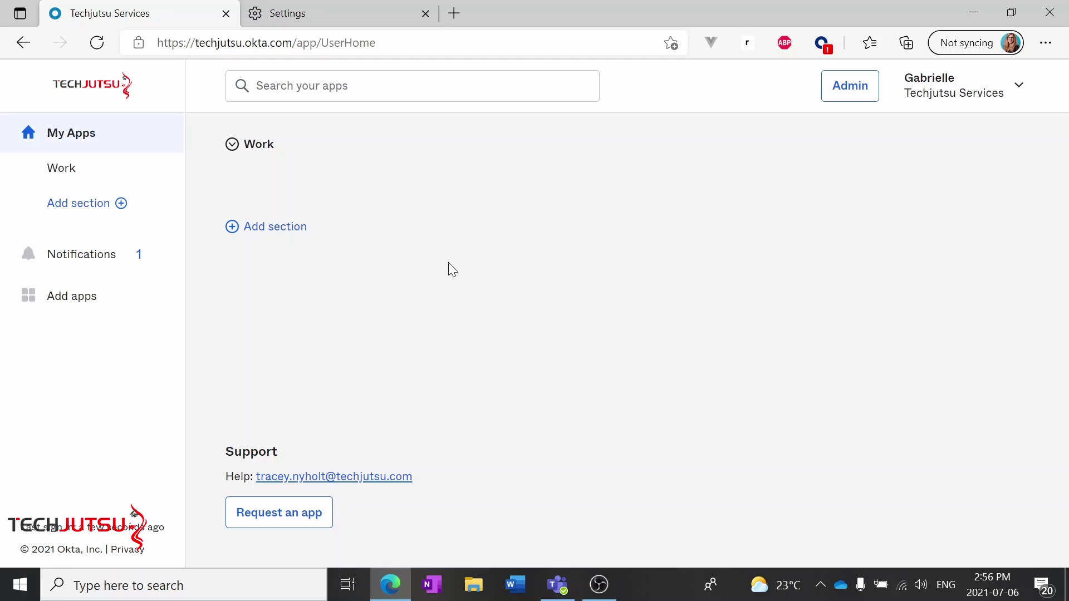